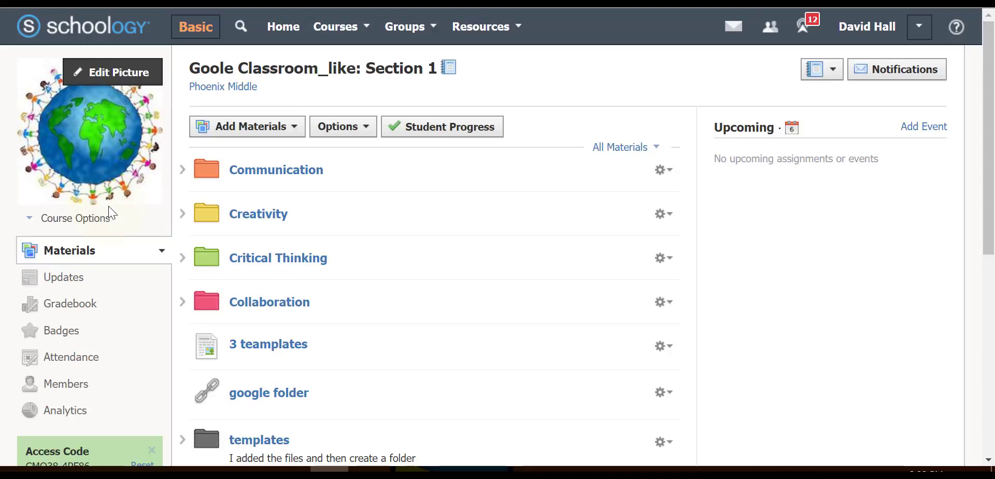
Step: Open the Course Options dropdown under the Goole Classroom_like: Section 1 course picture
{"action": "left_click", "coordinate": [92, 218]}
{"action": "mouse_move", "coordinate": [98, 130]}
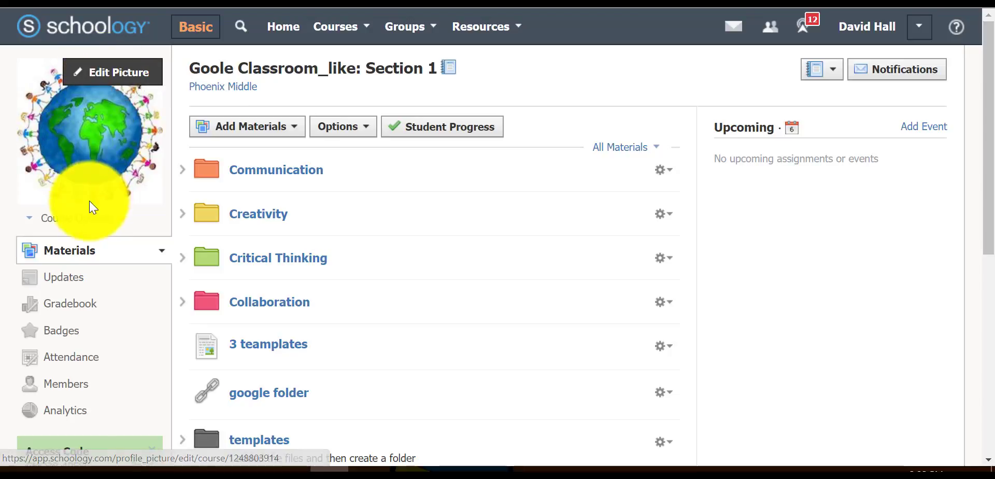
Step: Choose View Course As from Course Options and pick a listed member to preview
{"action": "left_click", "coordinate": [89, 219]}
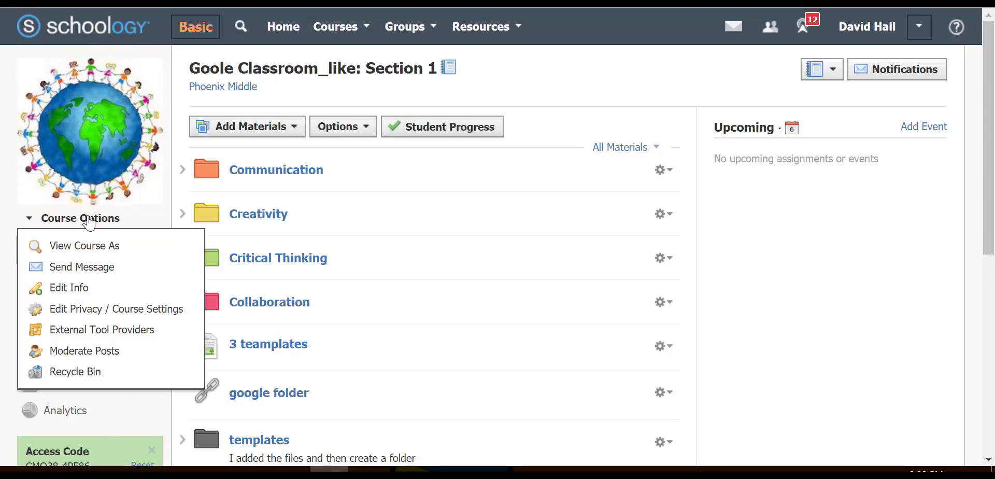
{"action": "left_click", "coordinate": [103, 249]}
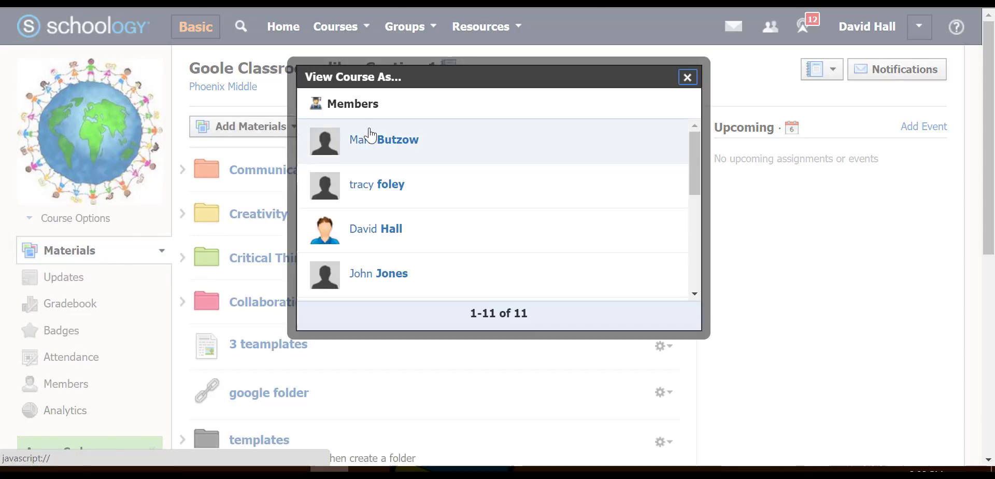
{"action": "left_click", "coordinate": [366, 229]}
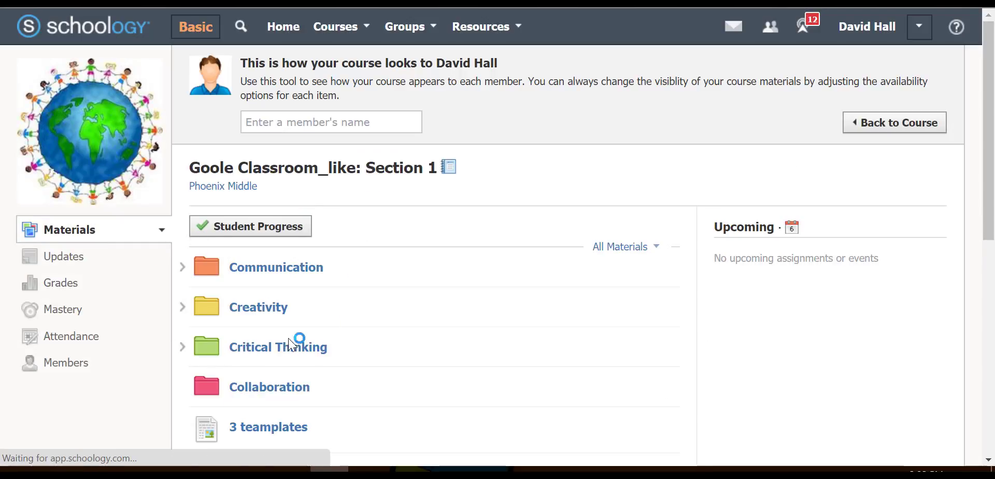
{"action": "scroll", "coordinate": [384, 234], "scroll_direction": "down", "scroll_amount": 8}
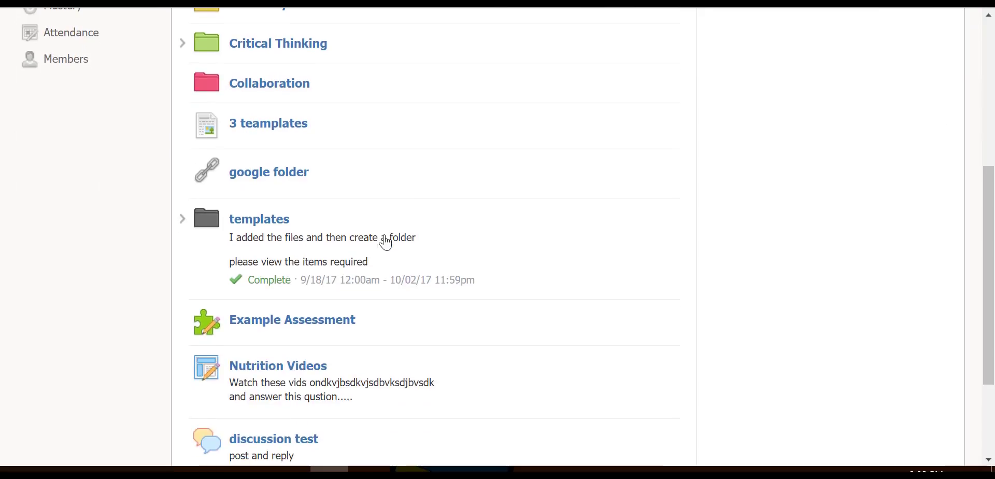
{"action": "scroll", "coordinate": [386, 242], "scroll_direction": "up", "scroll_amount": 8}
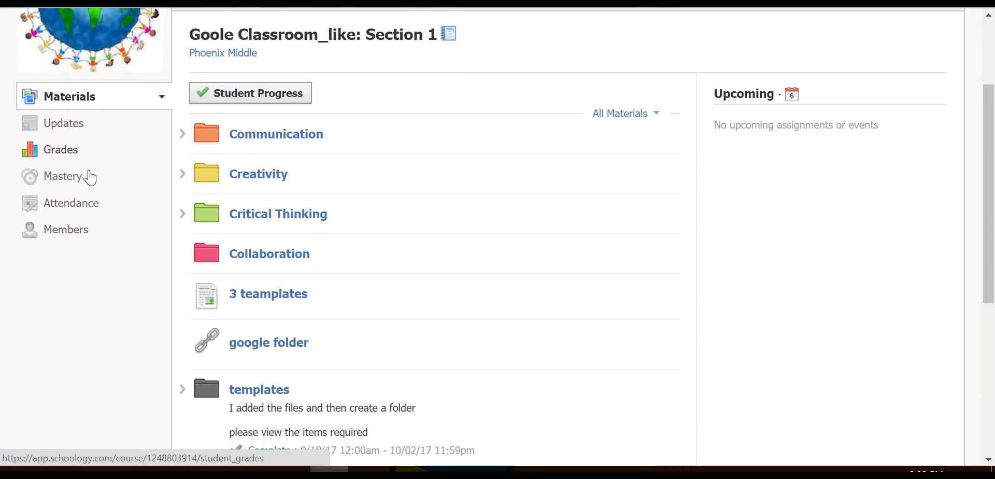
Step: Search members for 'test' and preview the course as test student3
{"action": "left_click", "coordinate": [118, 232]}
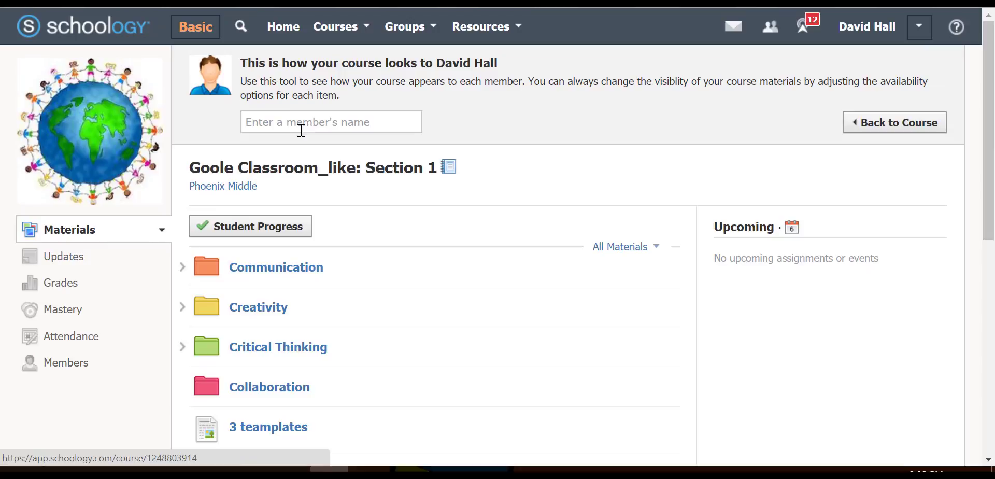
{"action": "left_click", "coordinate": [309, 119]}
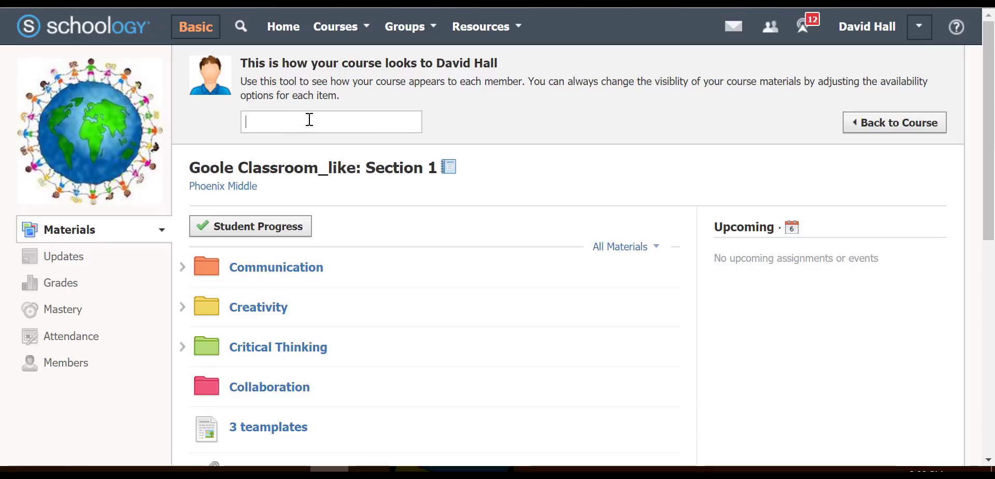
{"action": "type", "text": "test"}
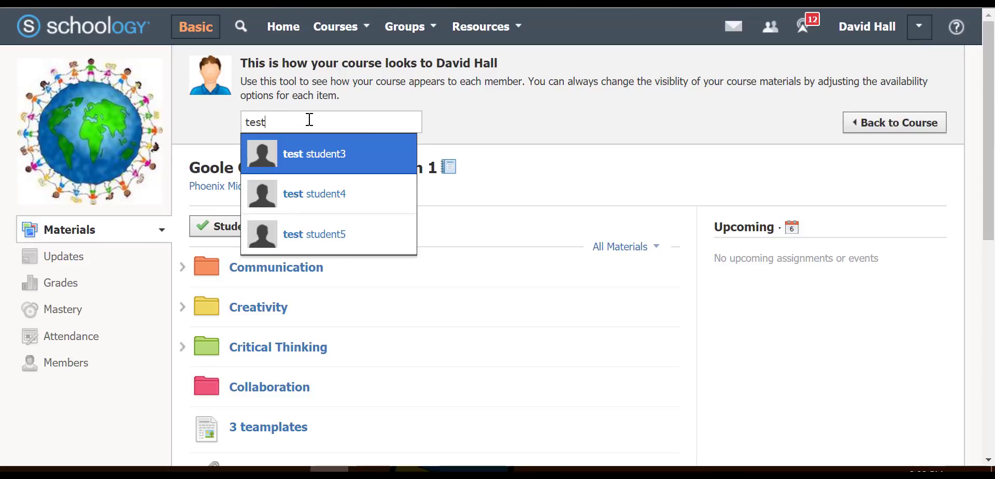
{"action": "left_click", "coordinate": [312, 158]}
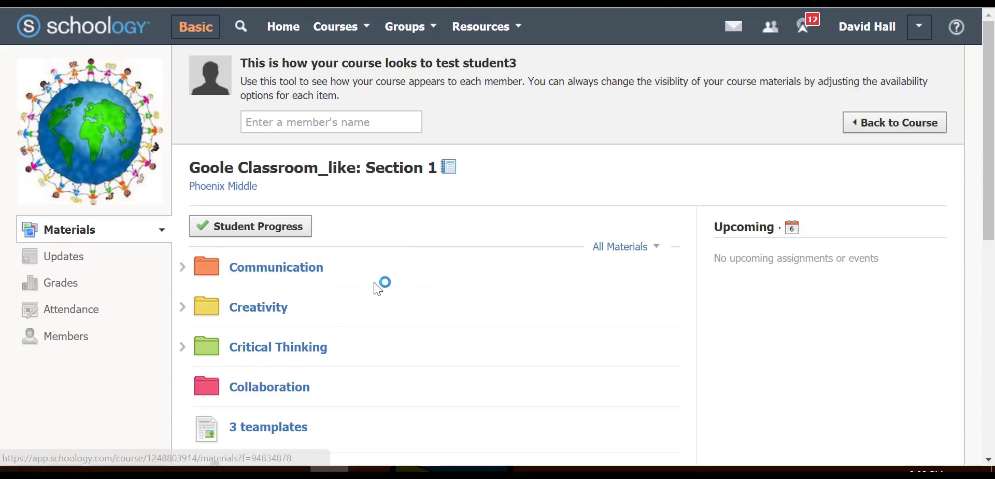
Step: Exit the student preview via Back to Course and choose Edit Info from Course Options
{"action": "left_click", "coordinate": [876, 125]}
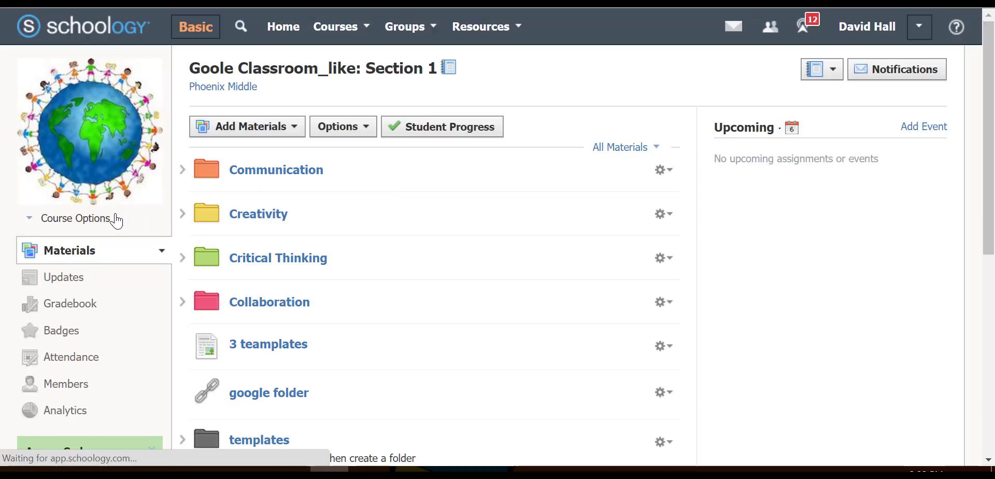
{"action": "left_click", "coordinate": [115, 217]}
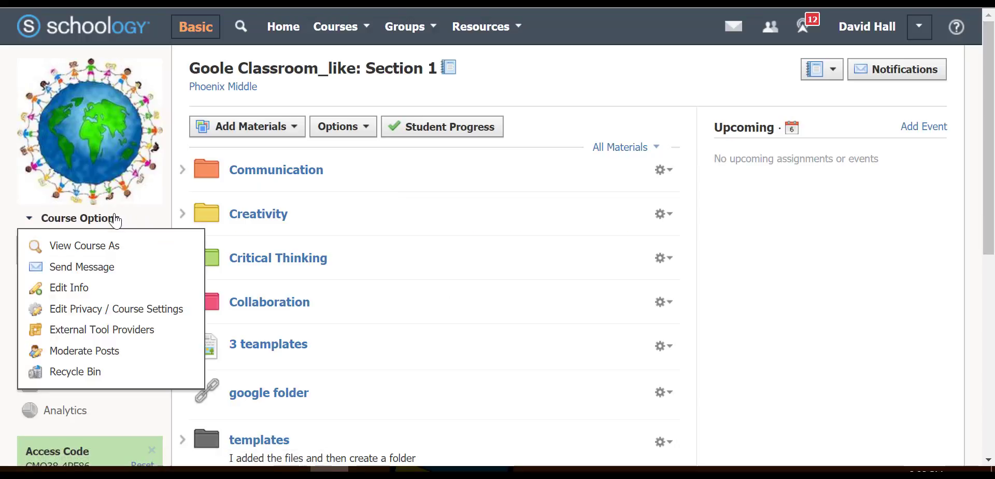
{"action": "left_click", "coordinate": [103, 288]}
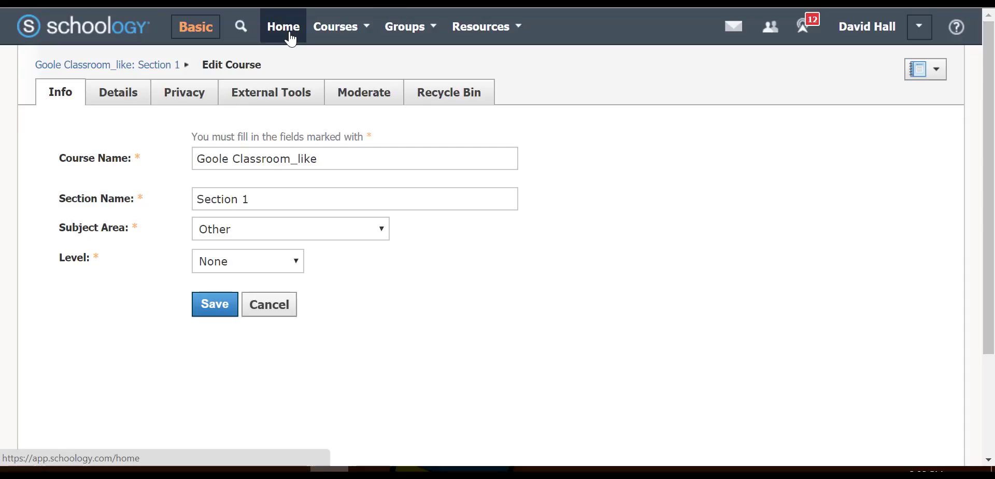
Step: Return to the course materials and reopen the Edit Course Info page
{"action": "left_click", "coordinate": [123, 74]}
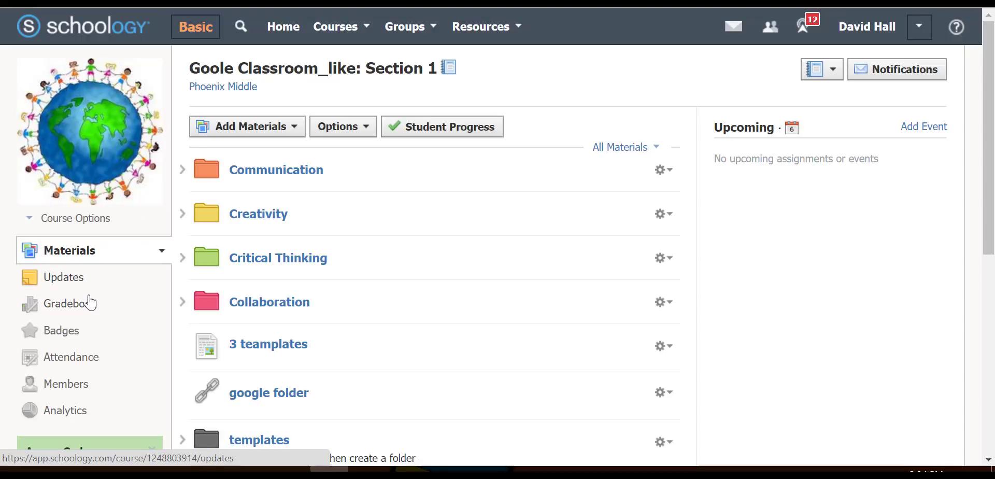
{"action": "left_click", "coordinate": [73, 220]}
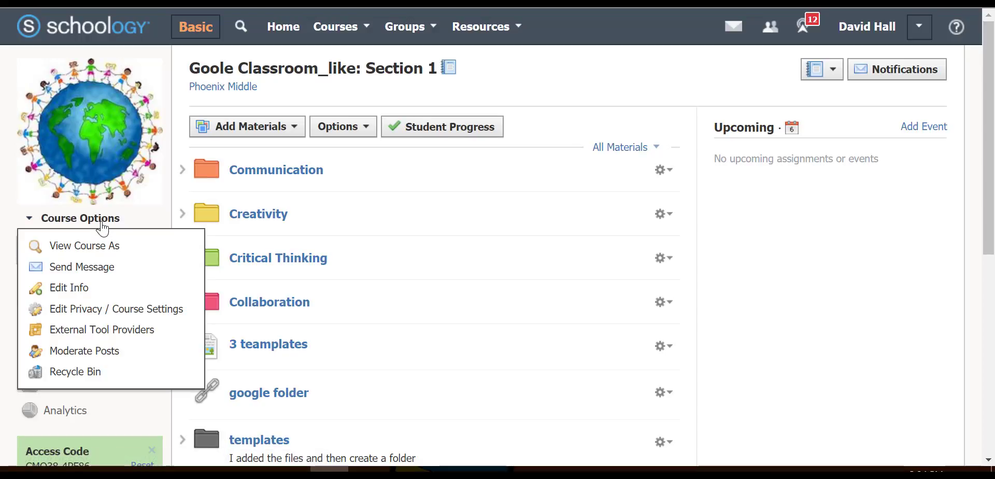
{"action": "left_click", "coordinate": [91, 294]}
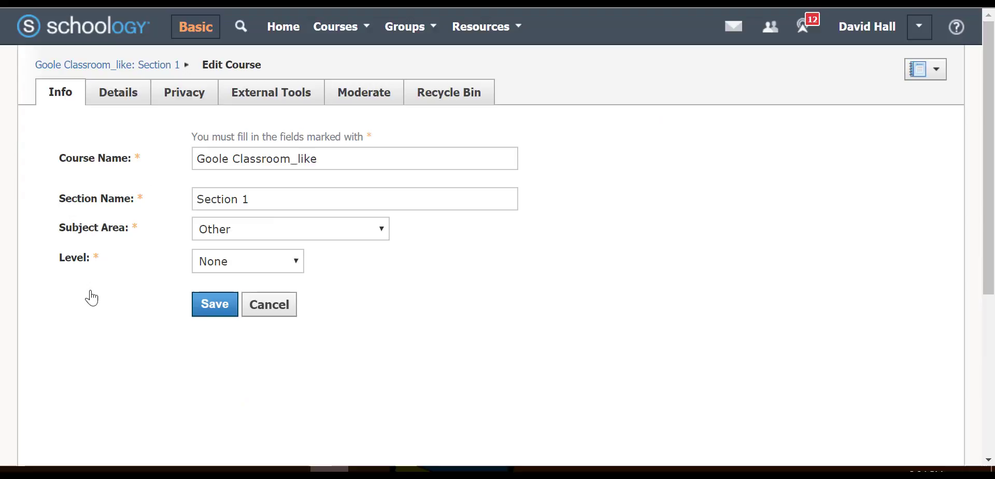
Step: Set the Materials privacy to Course after trying School and No One, then view External Tools
{"action": "left_click", "coordinate": [126, 100]}
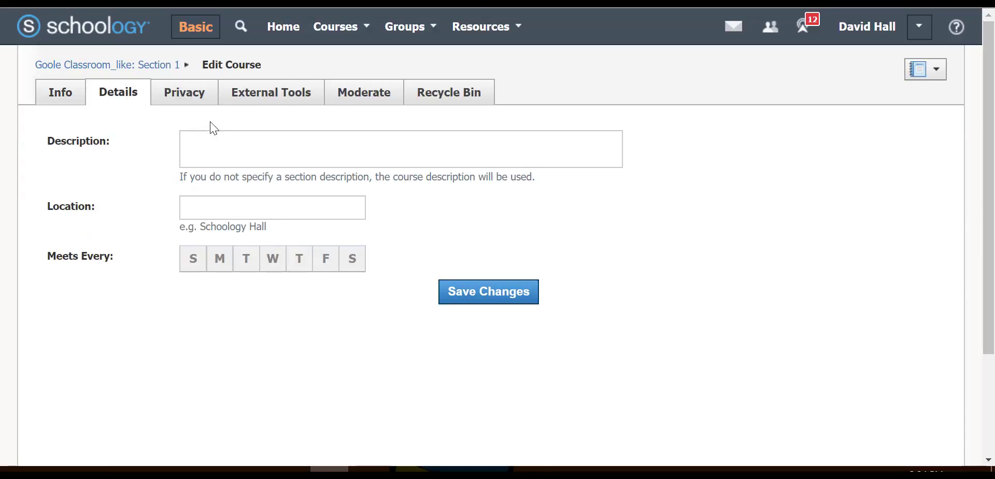
{"action": "left_click", "coordinate": [177, 97]}
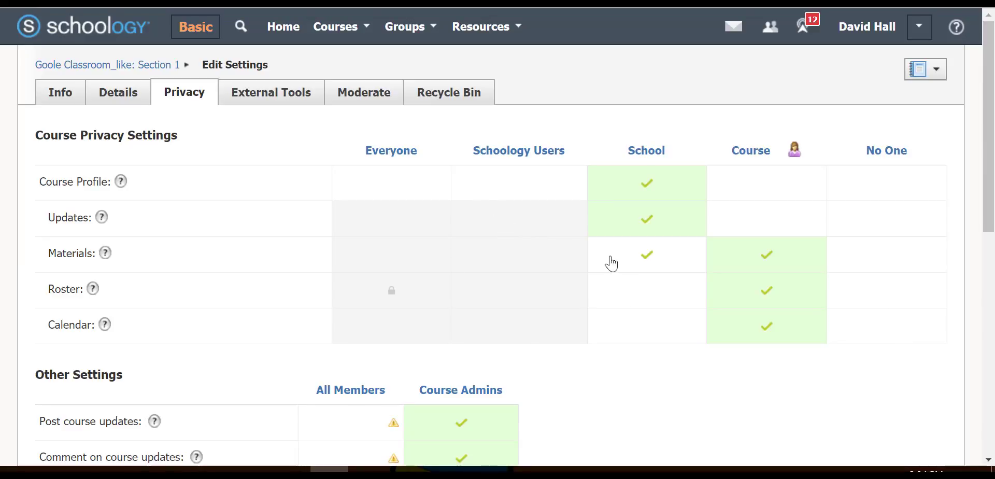
{"action": "left_click", "coordinate": [642, 264]}
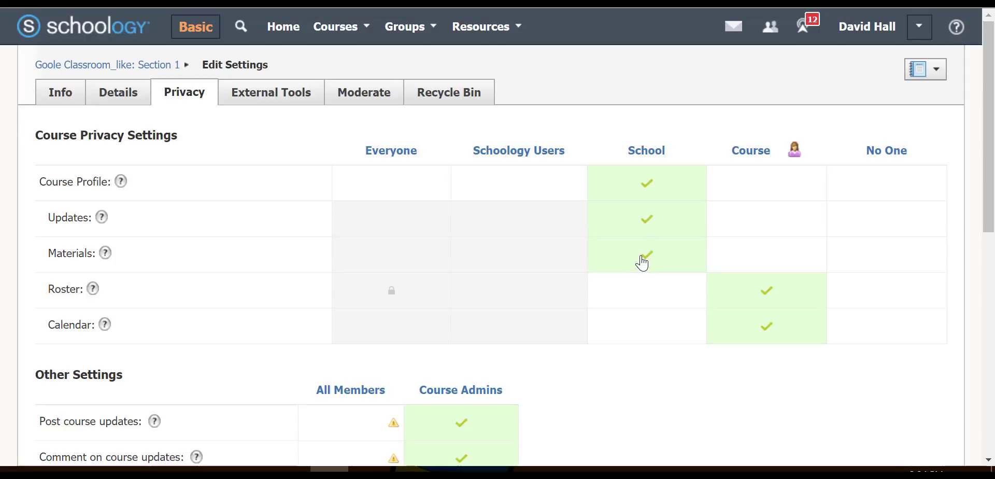
{"action": "left_click", "coordinate": [871, 265]}
{"action": "left_click", "coordinate": [782, 260]}
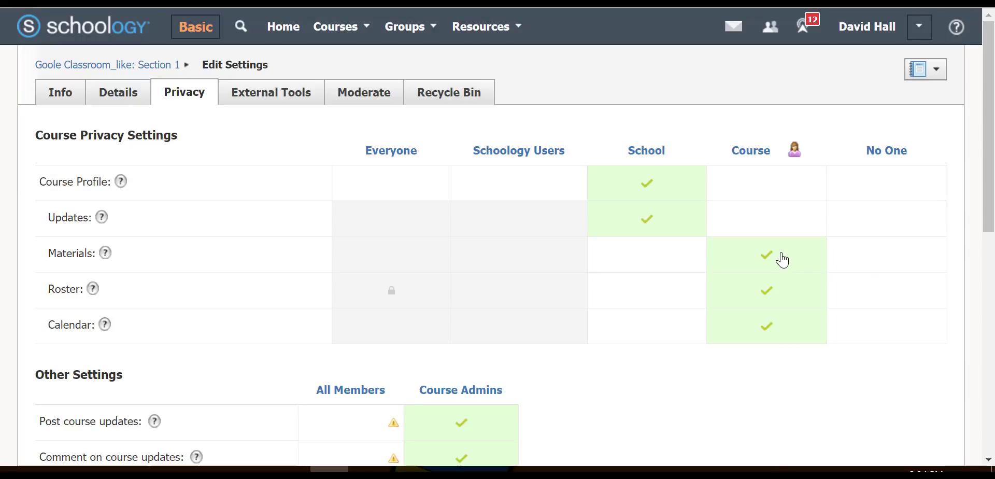
{"action": "left_click", "coordinate": [293, 102]}
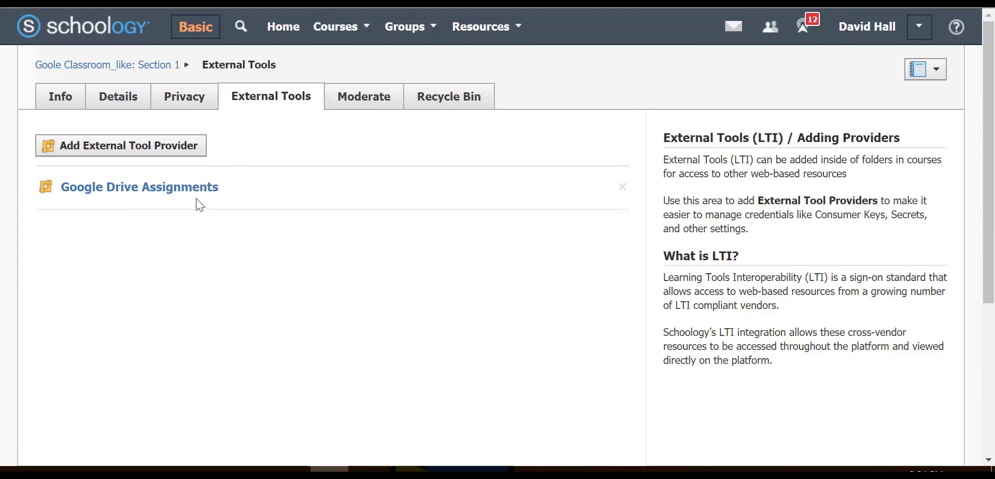
Step: Review the one deleted discussion post under Moderate and the empty Recycle Bin
{"action": "left_click", "coordinate": [376, 100]}
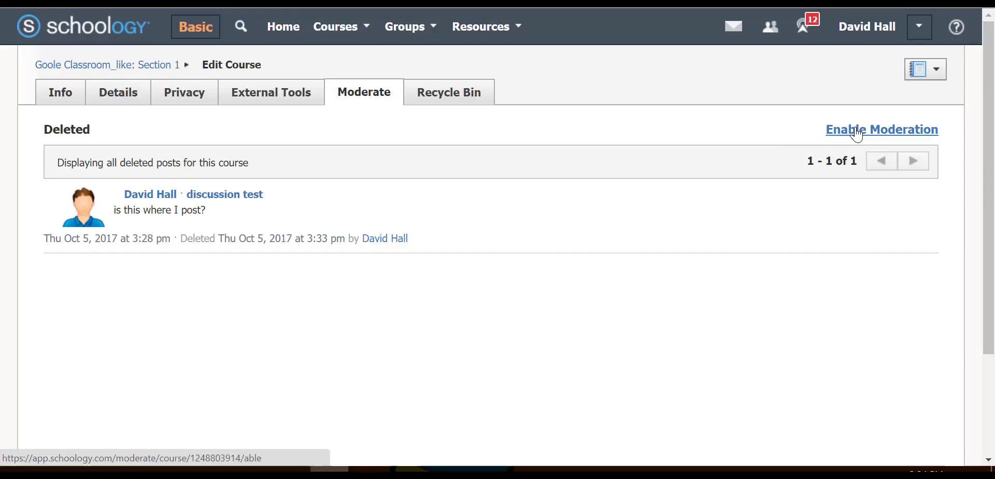
{"action": "left_click", "coordinate": [463, 98]}
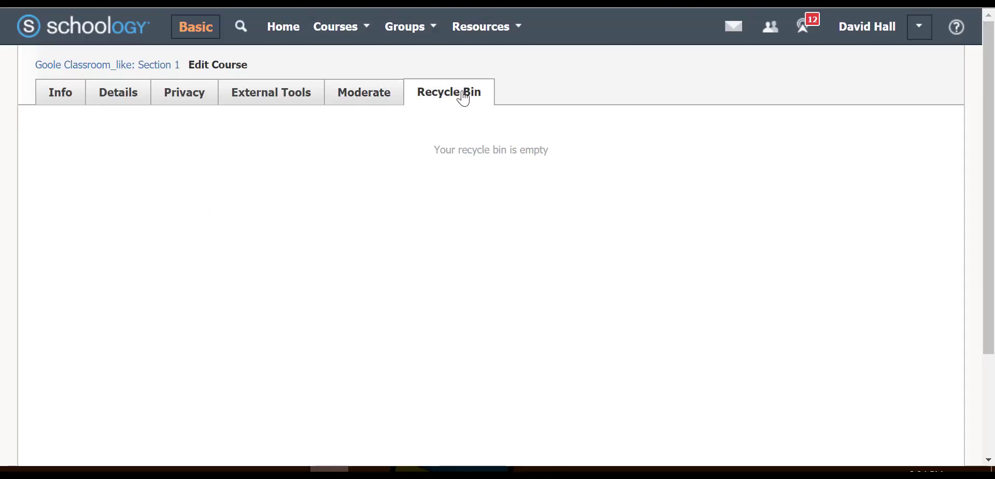
Step: Check Edit Privacy / Course Settings, return to the materials page, and reopen Course Options
{"action": "left_click", "coordinate": [163, 71]}
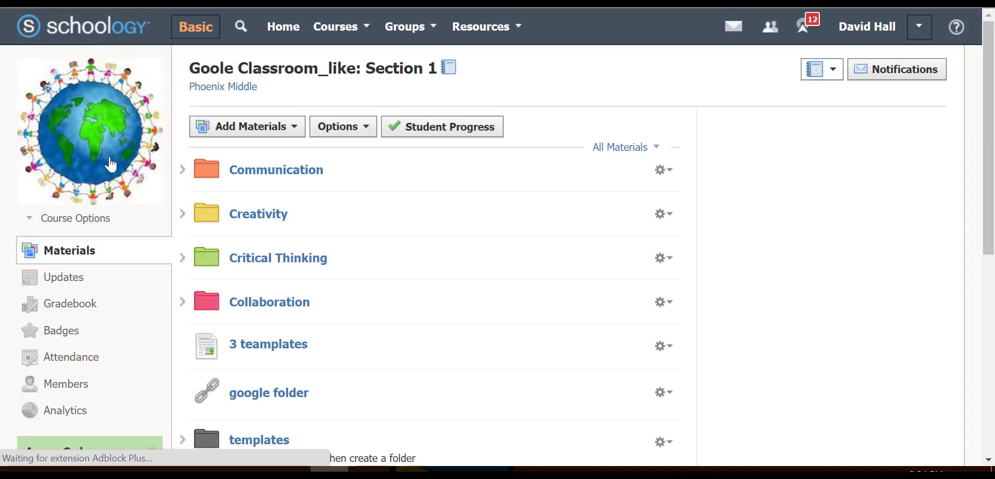
{"action": "left_click", "coordinate": [84, 228]}
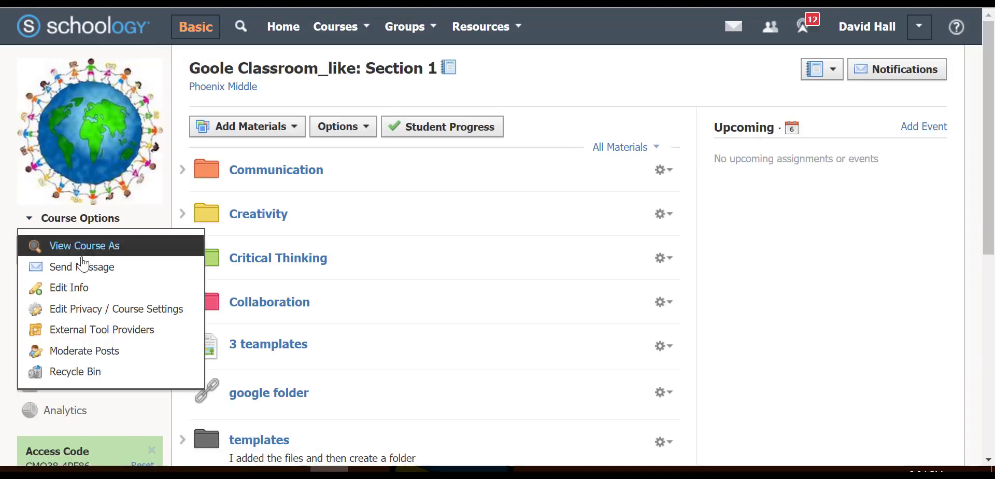
{"action": "left_click", "coordinate": [82, 310]}
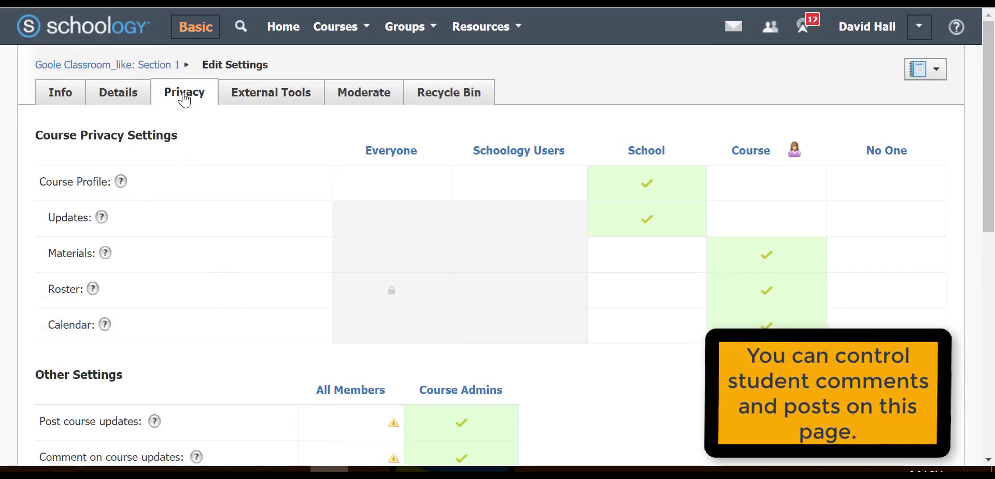
{"action": "left_click", "coordinate": [149, 67]}
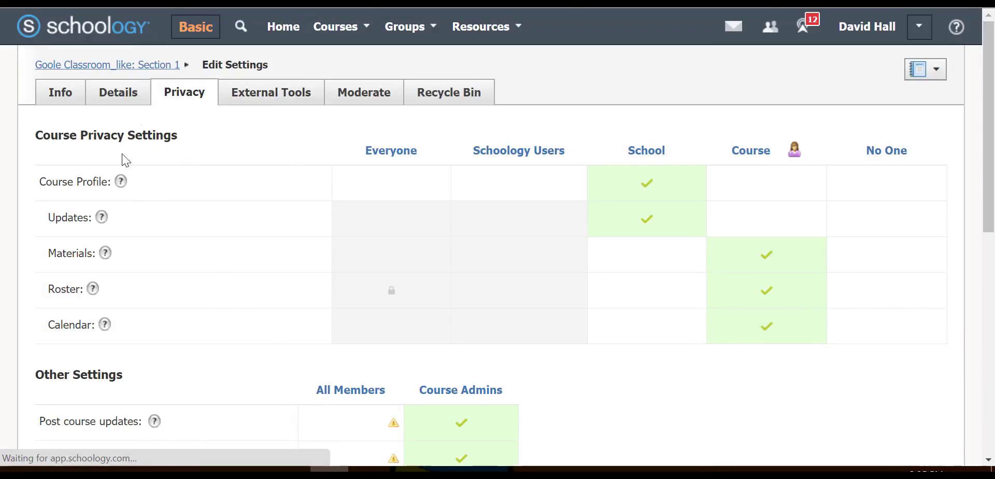
{"action": "left_click", "coordinate": [92, 227]}
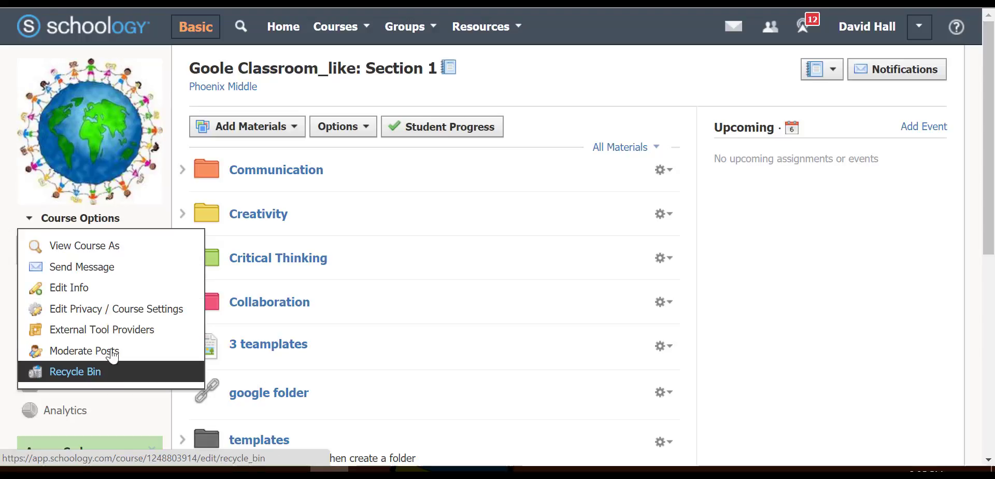
Step: Start a course message addressed to All Members, then cancel it without sending
{"action": "left_click", "coordinate": [118, 268]}
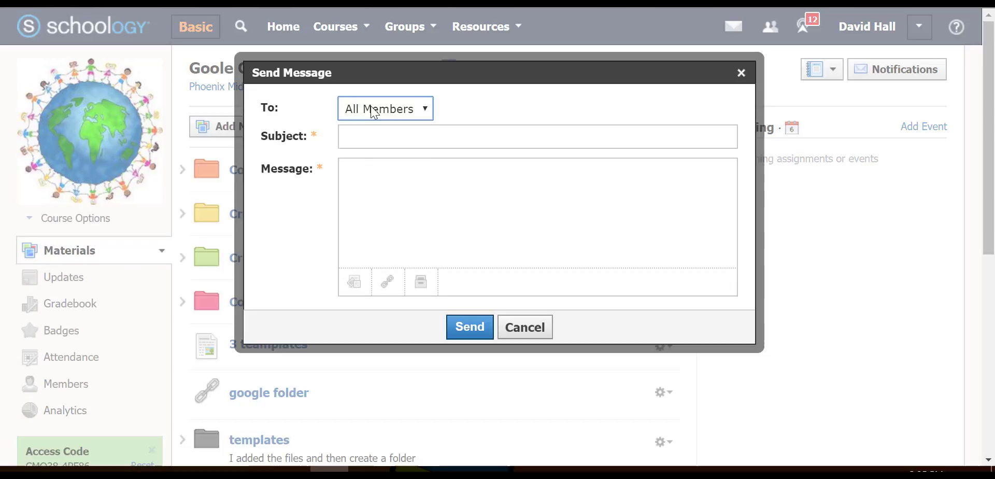
{"action": "left_click", "coordinate": [374, 113]}
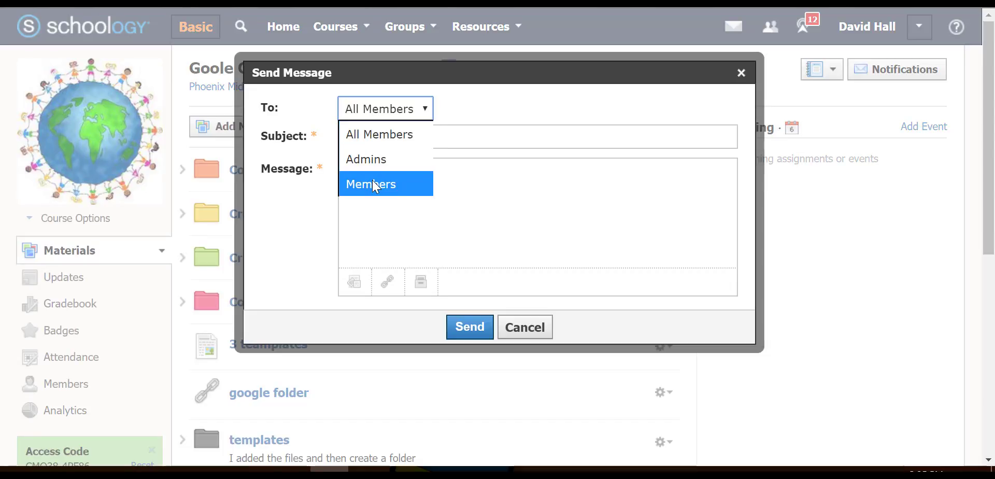
{"action": "left_click", "coordinate": [493, 96]}
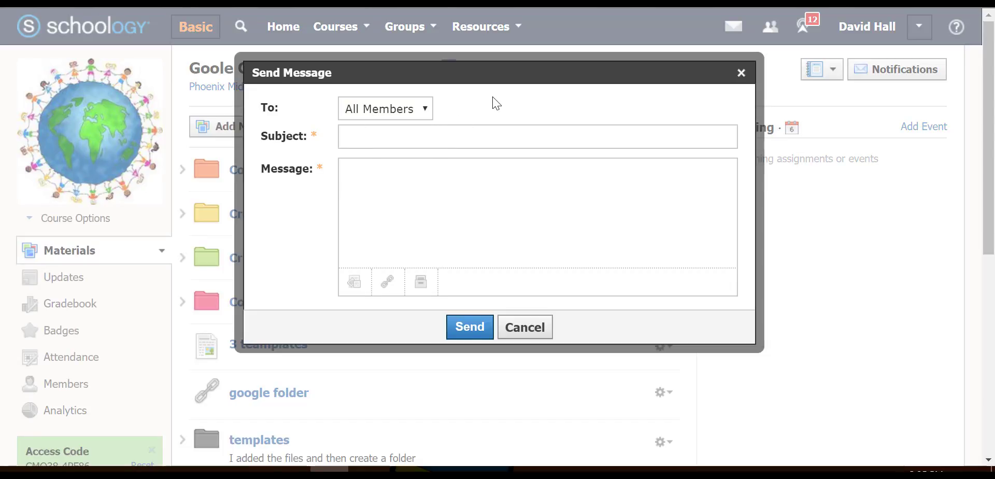
{"action": "left_click", "coordinate": [527, 327]}
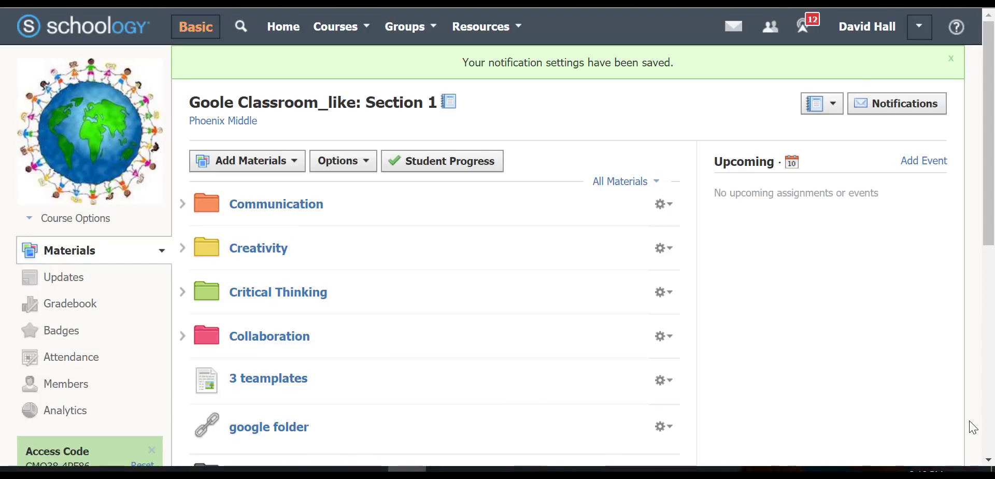
Step: Browse the other courses and sections in the course switcher dropdown
{"action": "left_click", "coordinate": [817, 107]}
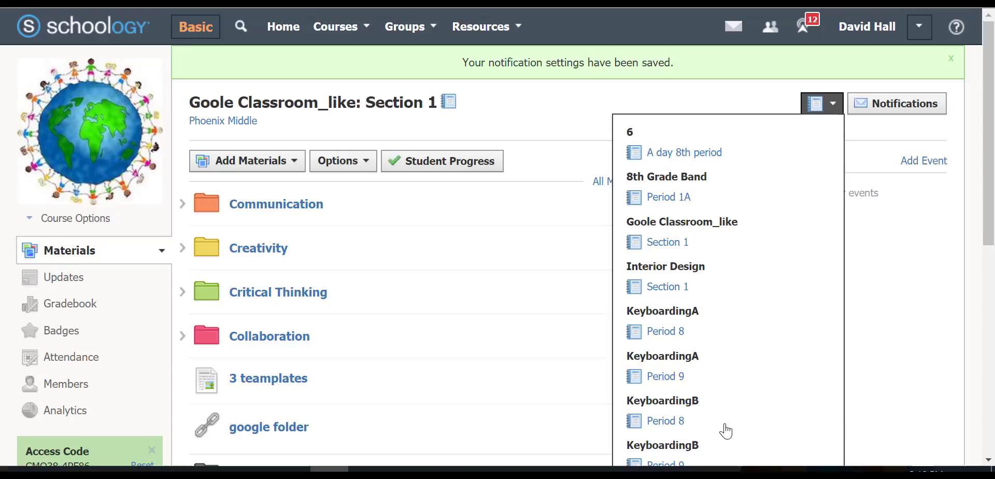
{"action": "scroll", "coordinate": [755, 322], "scroll_direction": "down", "scroll_amount": 8}
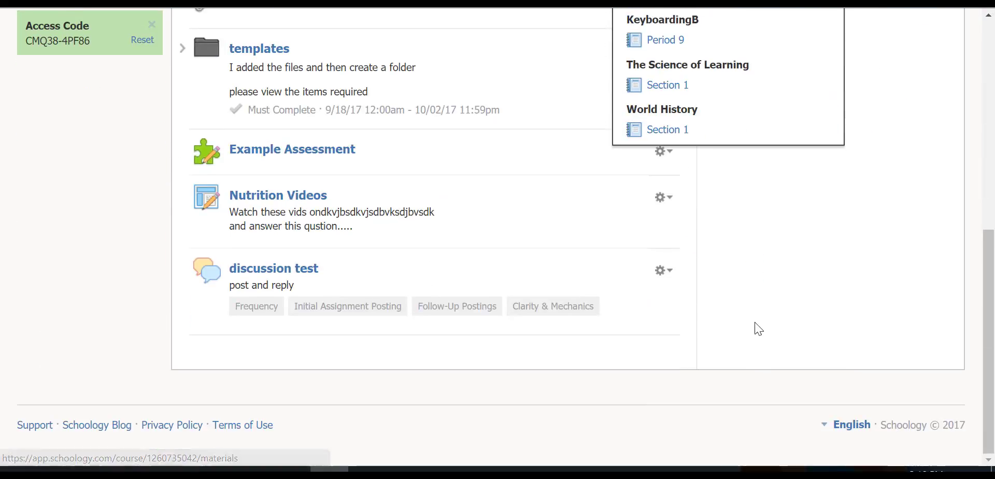
{"action": "scroll", "coordinate": [754, 322], "scroll_direction": "up", "scroll_amount": 7}
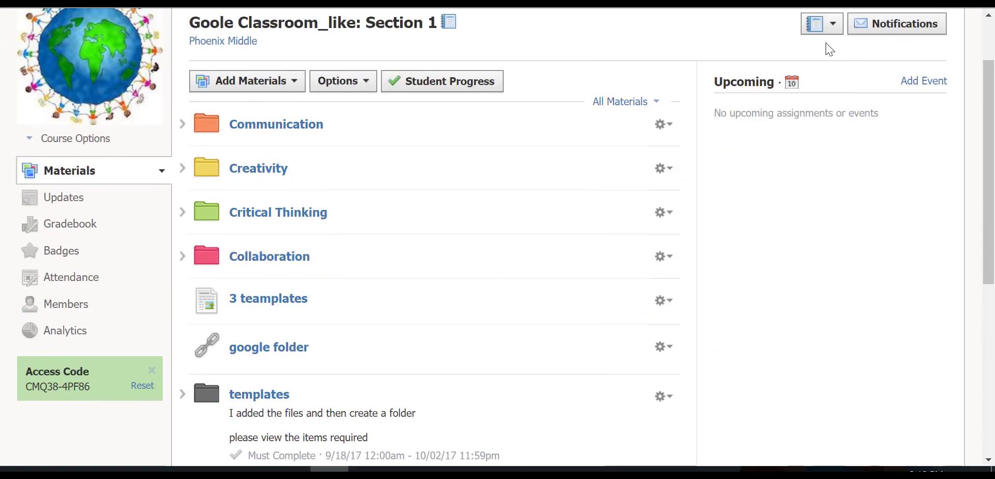
{"action": "left_click", "coordinate": [857, 29]}
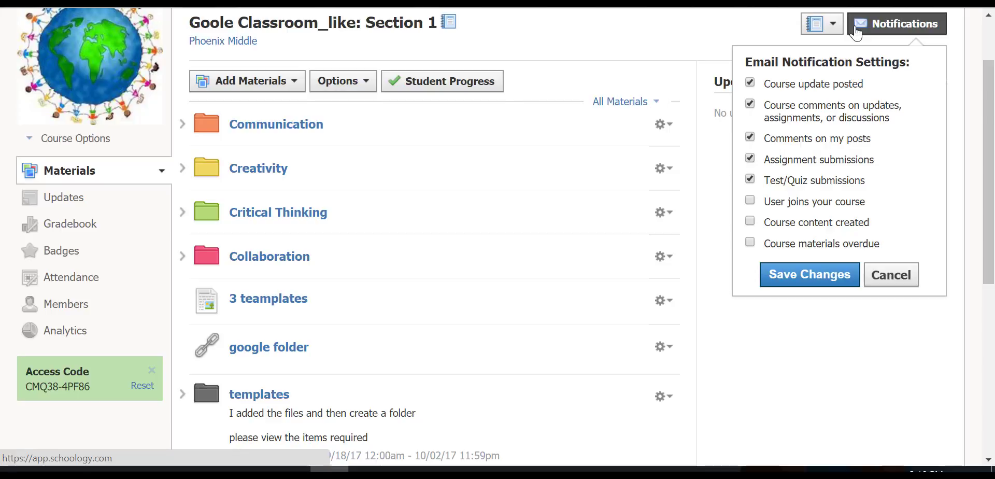